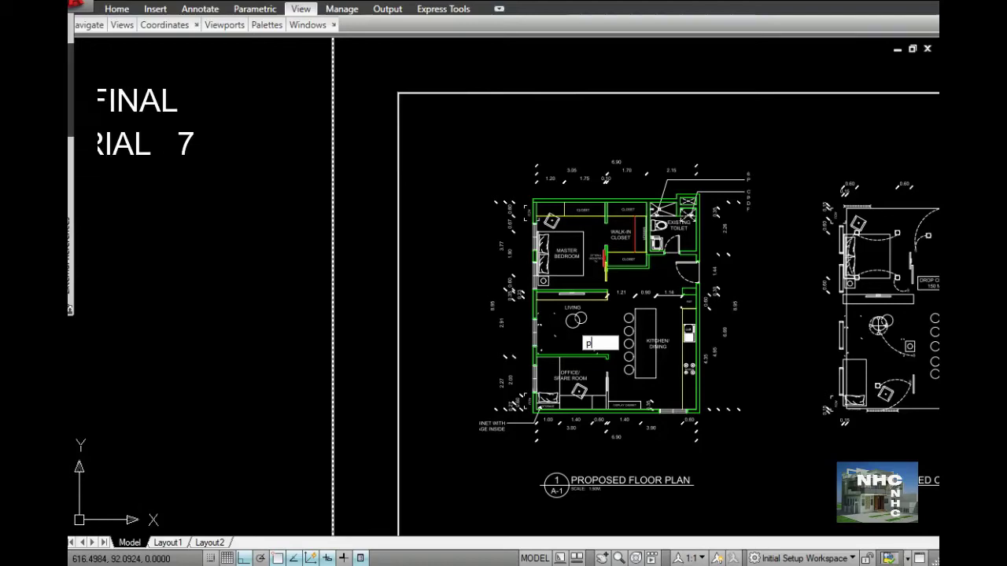
Step: Mirror the wall-end piece across a vertical line, keeping the original in place
left_click(555, 336)
key("Return")
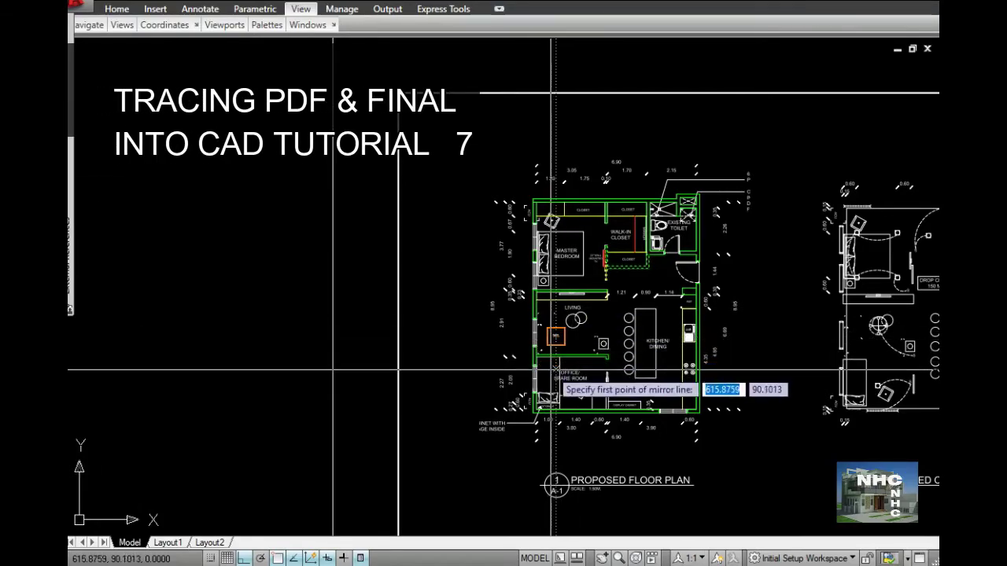
left_click(541, 337)
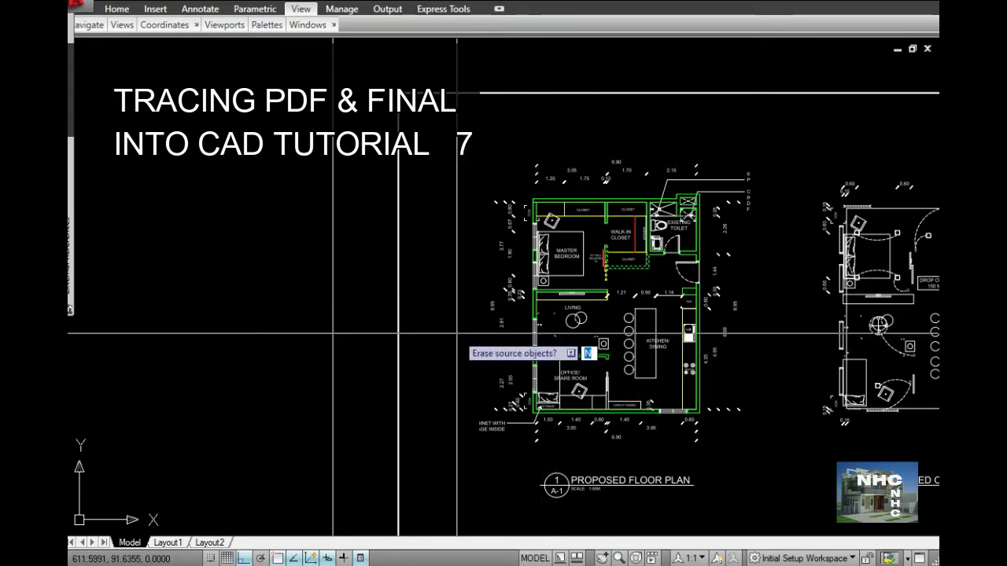
key("Return")
scroll(649, 409, "up", 3)
Step: Start MOVE and select the thin element and the green wall-end lines
scroll(649, 402, "up", 2)
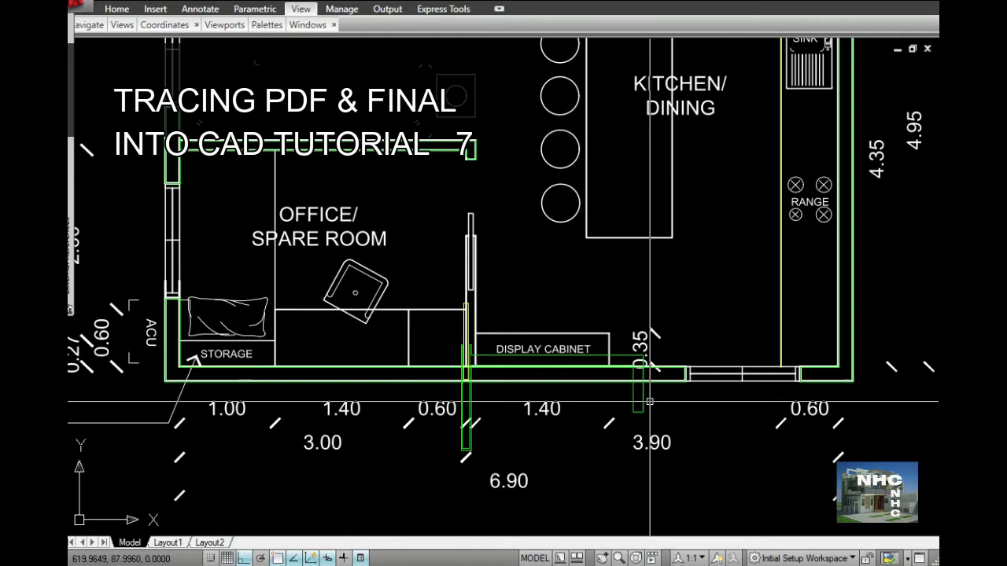
key("Return")
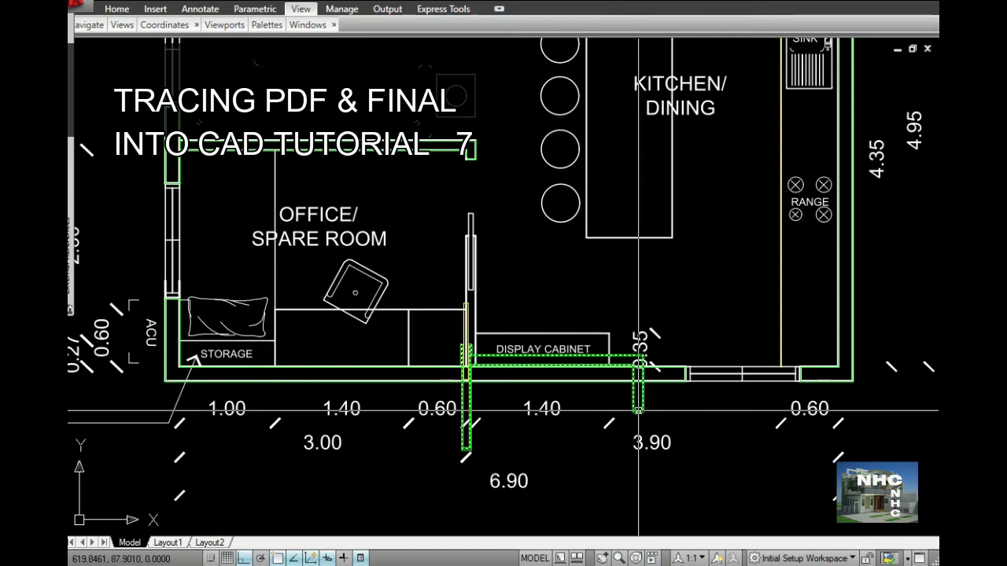
key("Escape")
type("m")
key("Return")
scroll(464, 347, "up", 5)
left_click(473, 337)
left_click(480, 375)
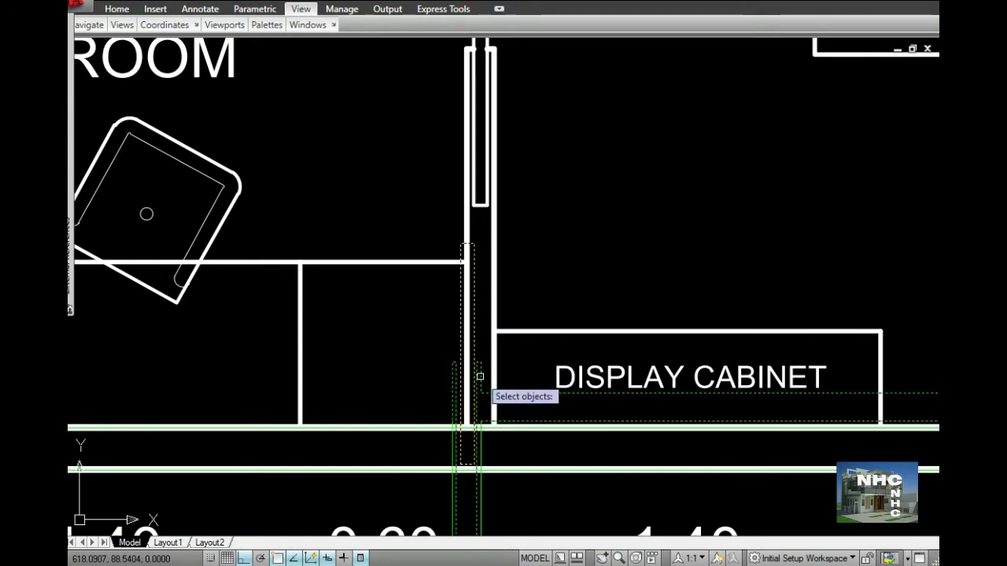
scroll(461, 264, "up", 2)
scroll(461, 256, "up", 3)
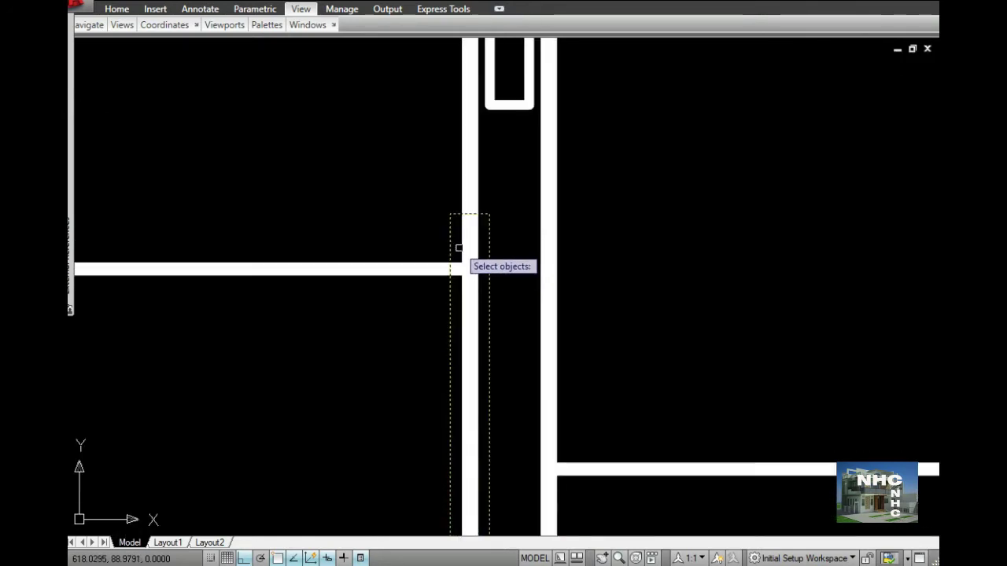
Step: Shift the selected lines straight up from the wall corner to align with the office-kitchen partition
key("Return")
left_click(450, 213)
scroll(450, 213, "down", 3)
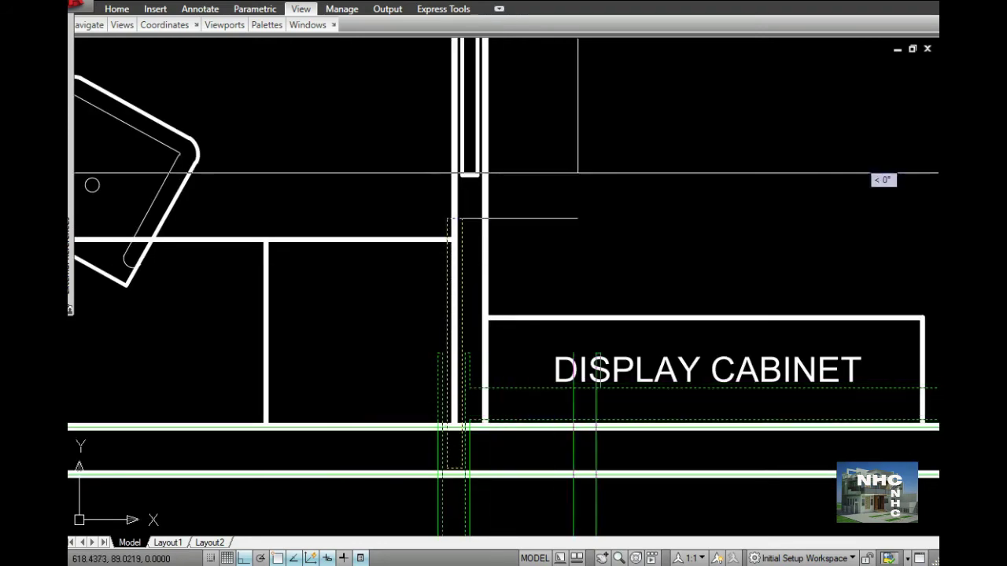
scroll(582, 143, "up", 4)
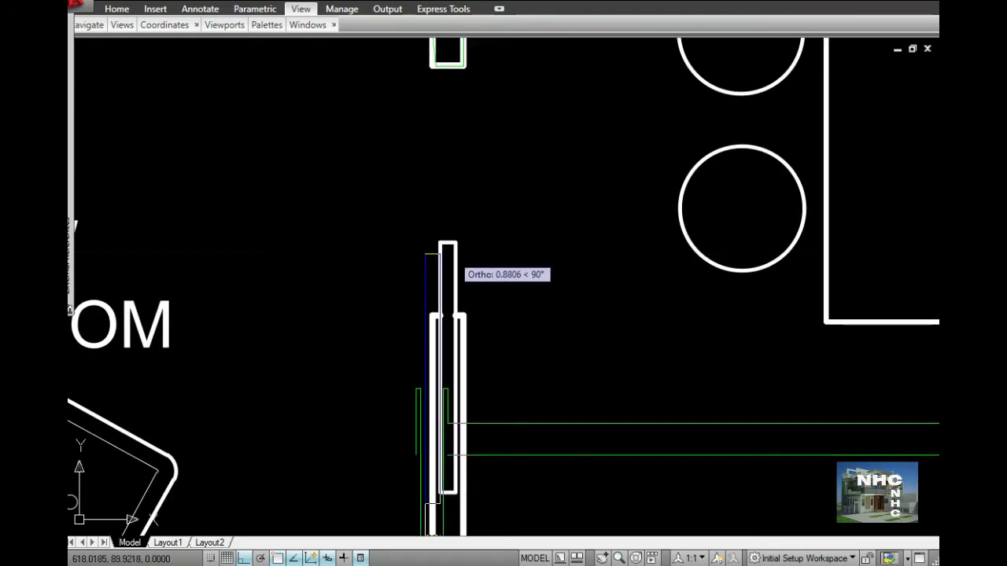
left_click(440, 243)
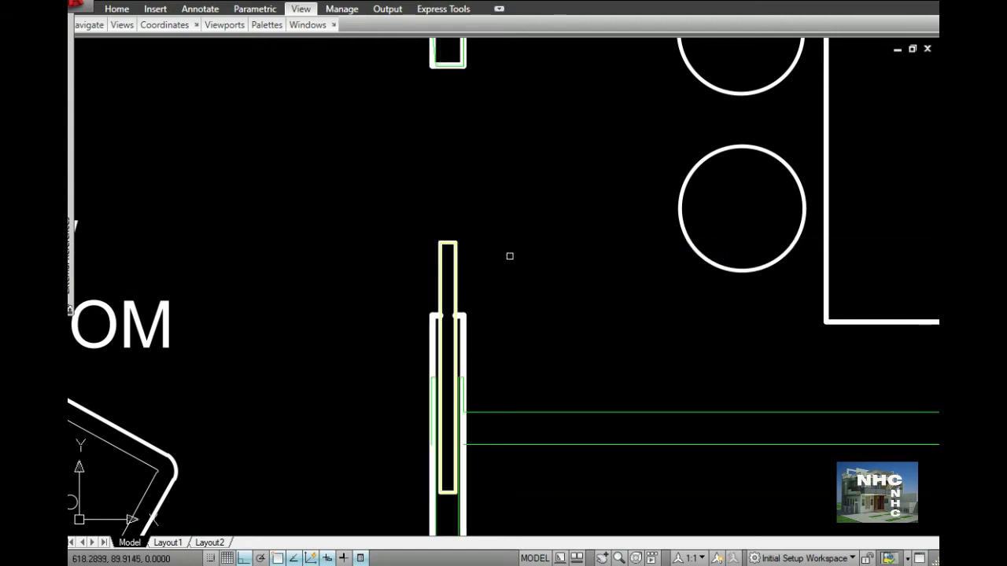
scroll(513, 265, "down", 2)
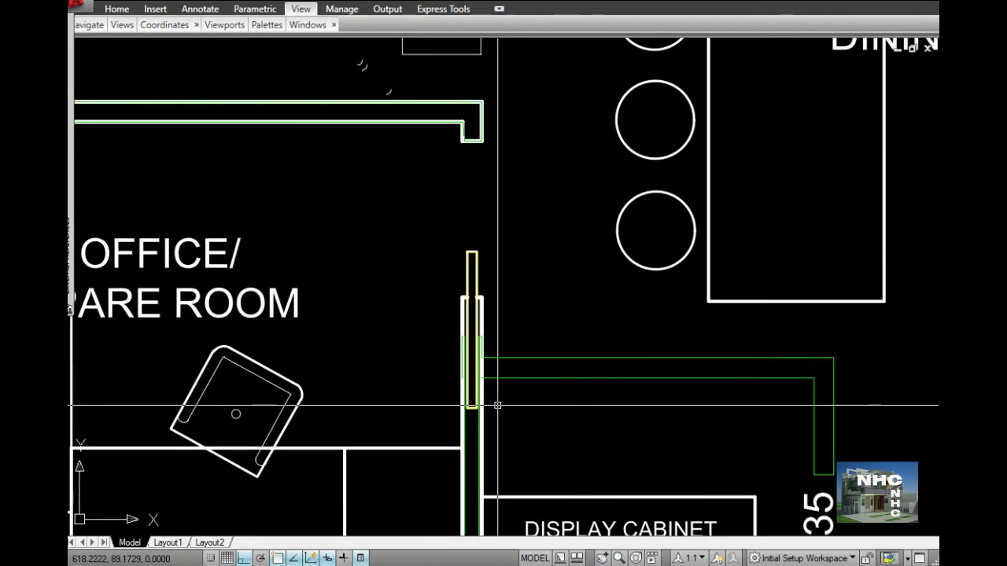
Step: Start MOVE and select the thin lines below the wall at the 0.60 dimension
middle_click_drag(490, 404, 483, 219)
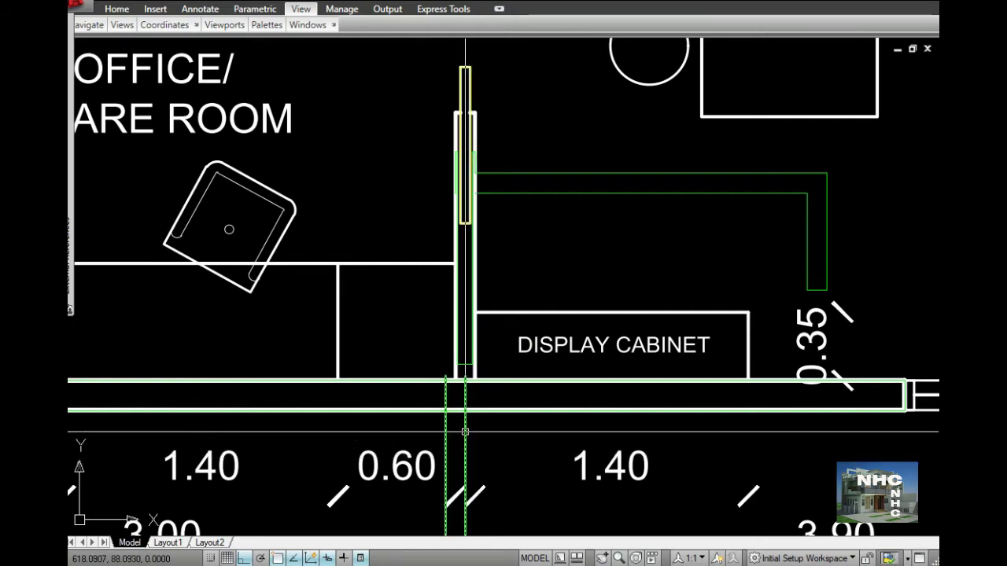
type("m")
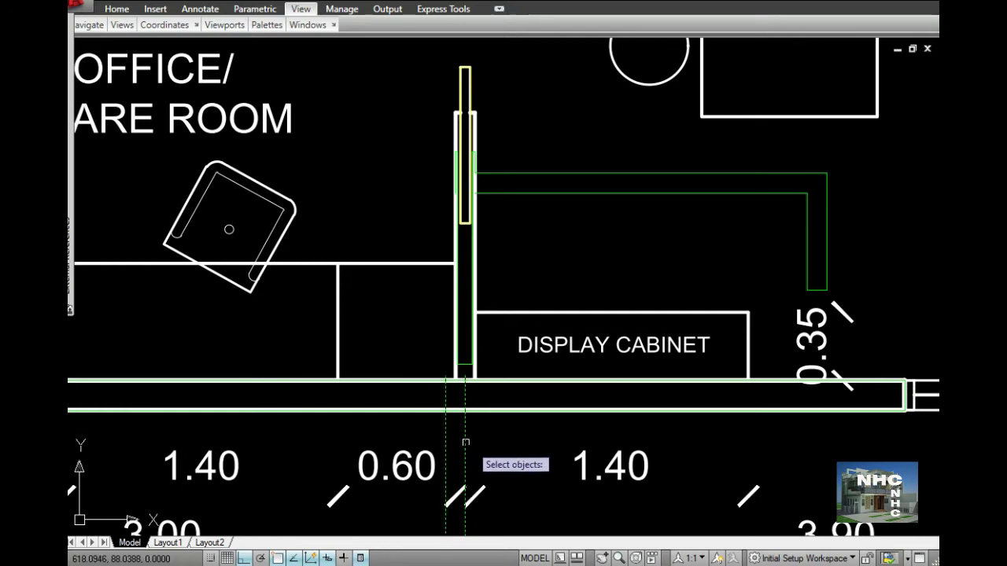
middle_click_drag(518, 490, 495, 299)
scroll(491, 303, "up", 4)
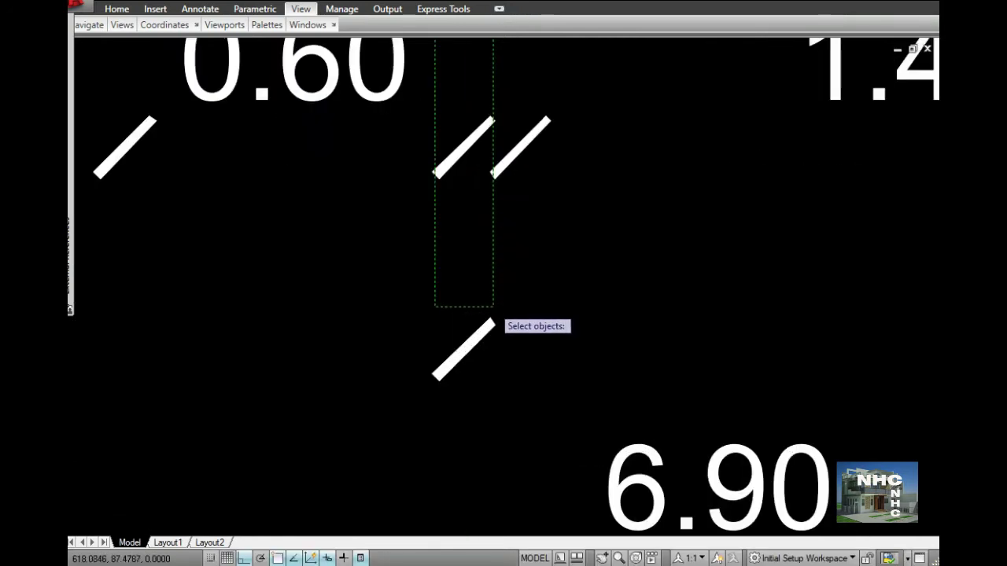
scroll(493, 307, "up", 2)
key("Return")
Step: Move those lines straight up onto the bottom wall beside the display cabinet
left_click(492, 306)
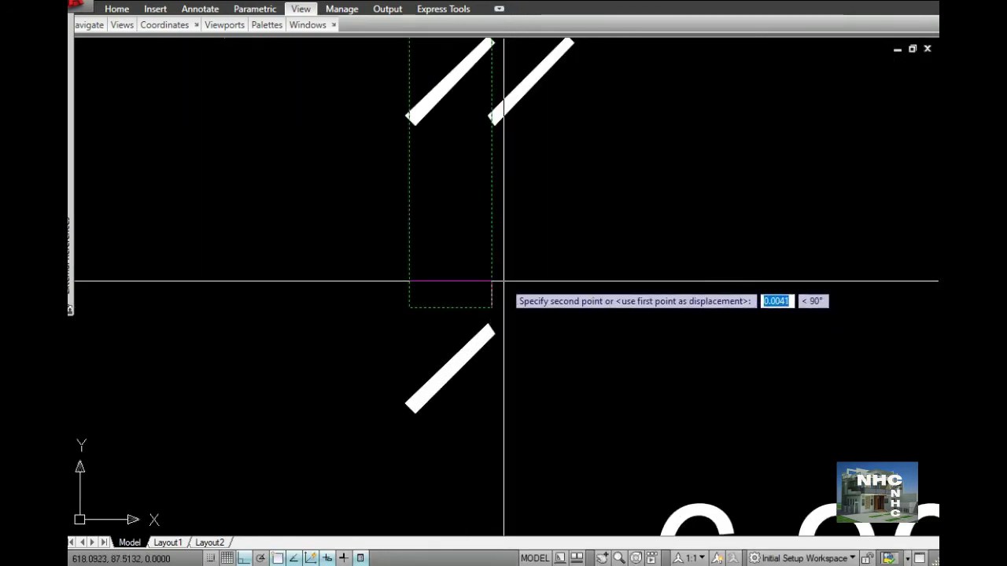
scroll(503, 283, "down", 4)
scroll(515, 244, "down", 1)
scroll(512, 149, "up", 2)
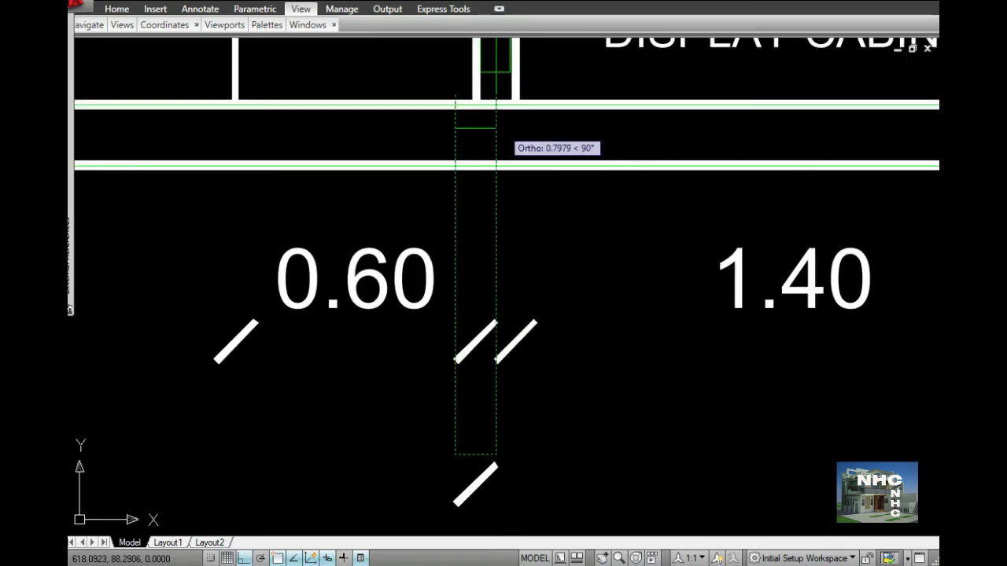
scroll(511, 129, "up", 2)
scroll(510, 114, "up", 2)
left_click(536, 91)
scroll(556, 150, "down", 3)
scroll(593, 163, "down", 2)
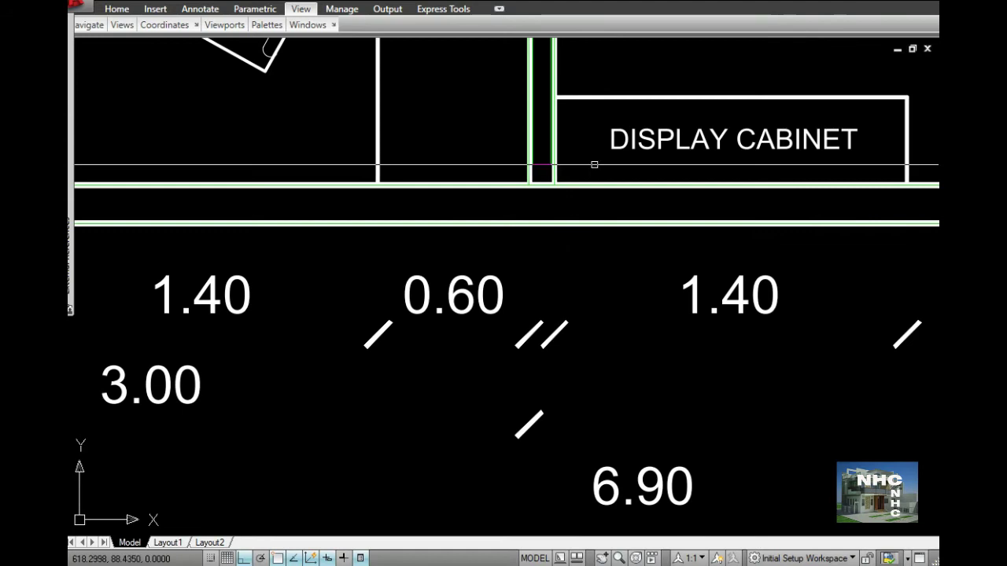
middle_click_drag(593, 164, 558, 443)
middle_click_drag(521, 118, 508, 168)
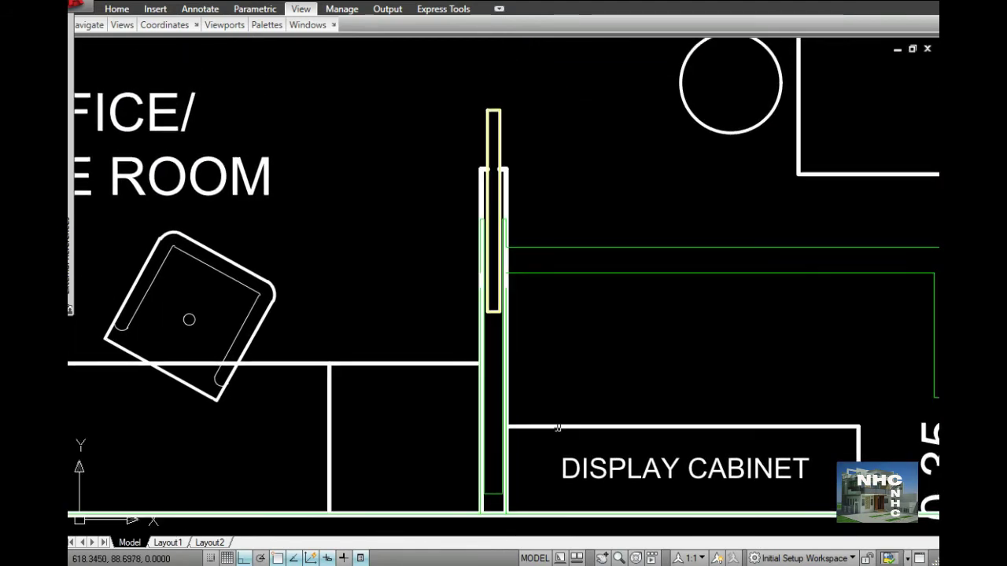
Step: Stretch the green partition line ends straight up to the top of the wall end
scroll(509, 179, "up", 5)
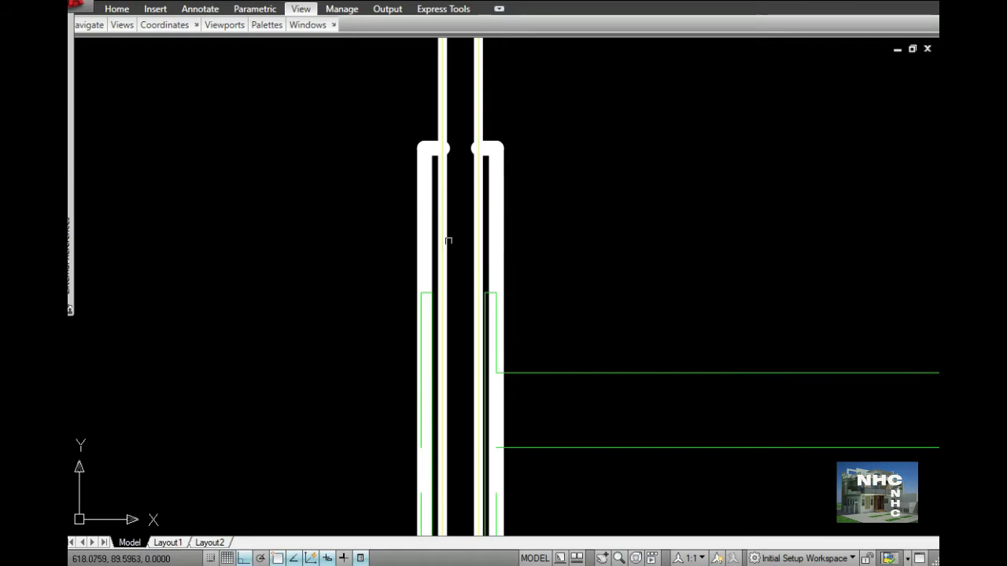
type("stretch")
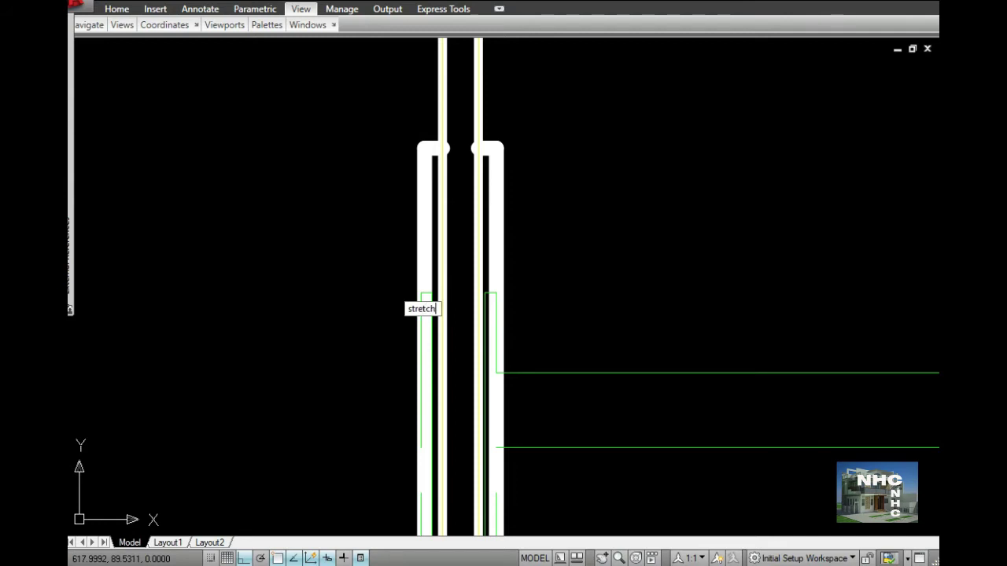
left_click(550, 279)
left_click(377, 302)
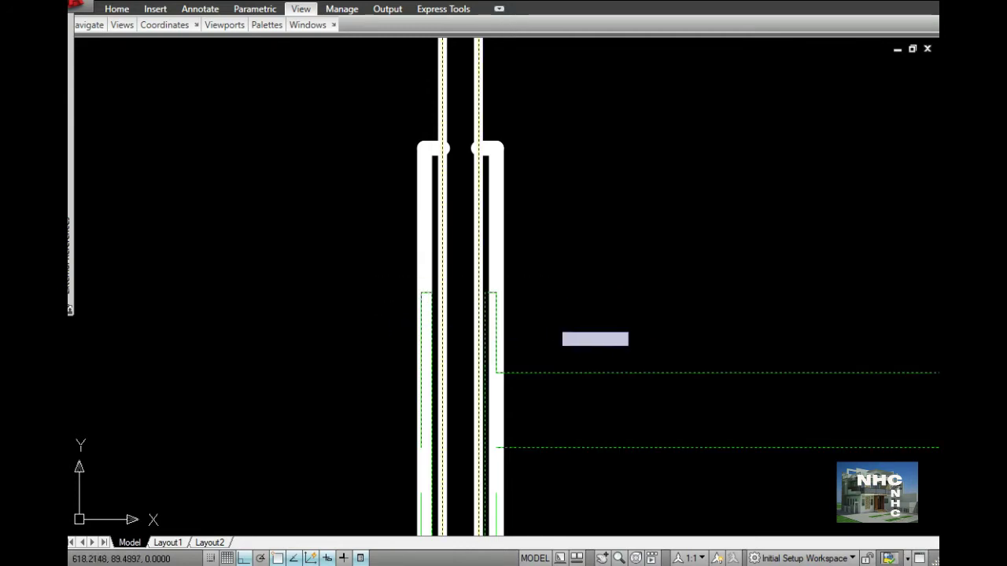
left_click(550, 322)
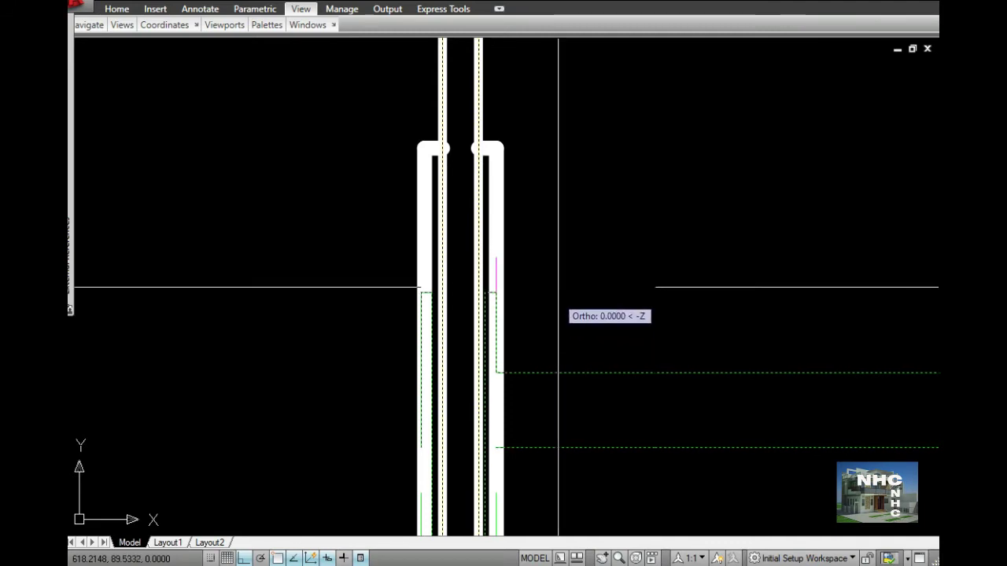
left_click(558, 179)
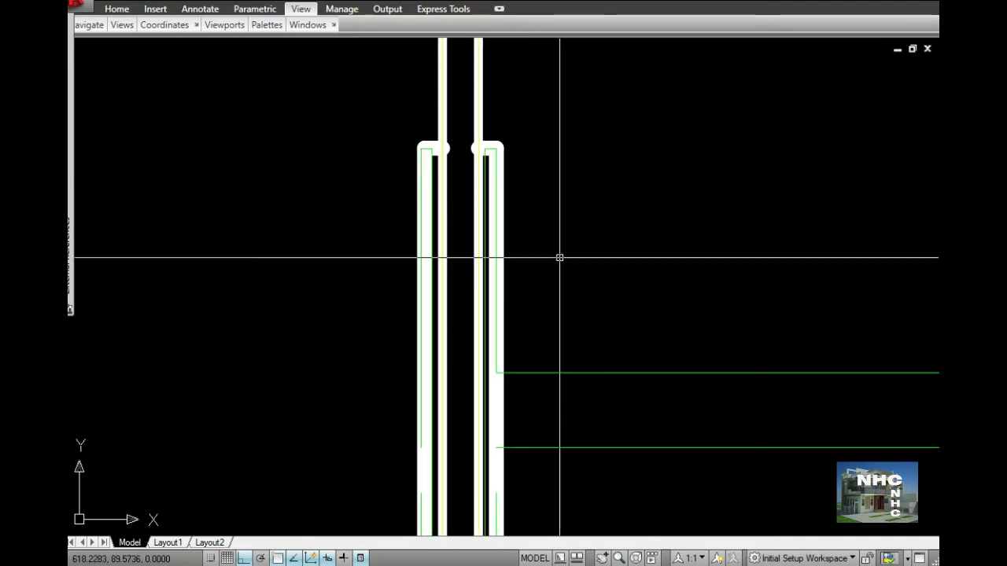
left_click(553, 375)
Step: Trim off both horizontal green lines running right from the partition wall end
type("tri")
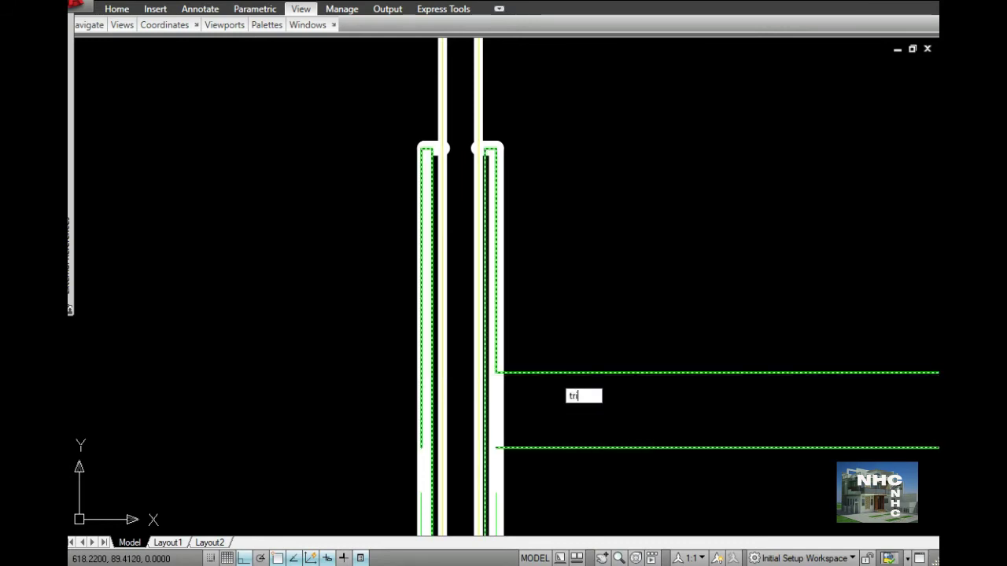
key("Return")
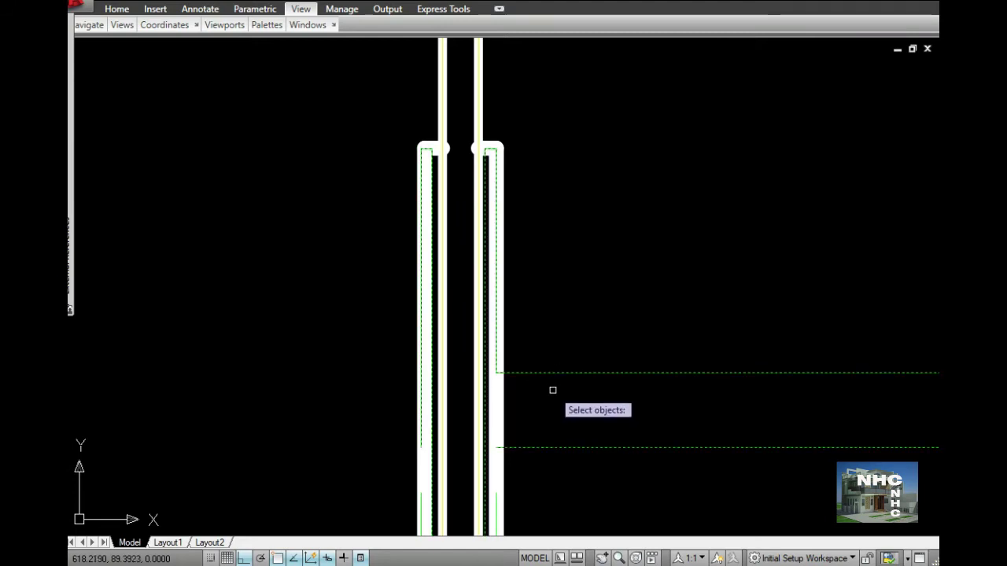
key("Return")
left_click(625, 344)
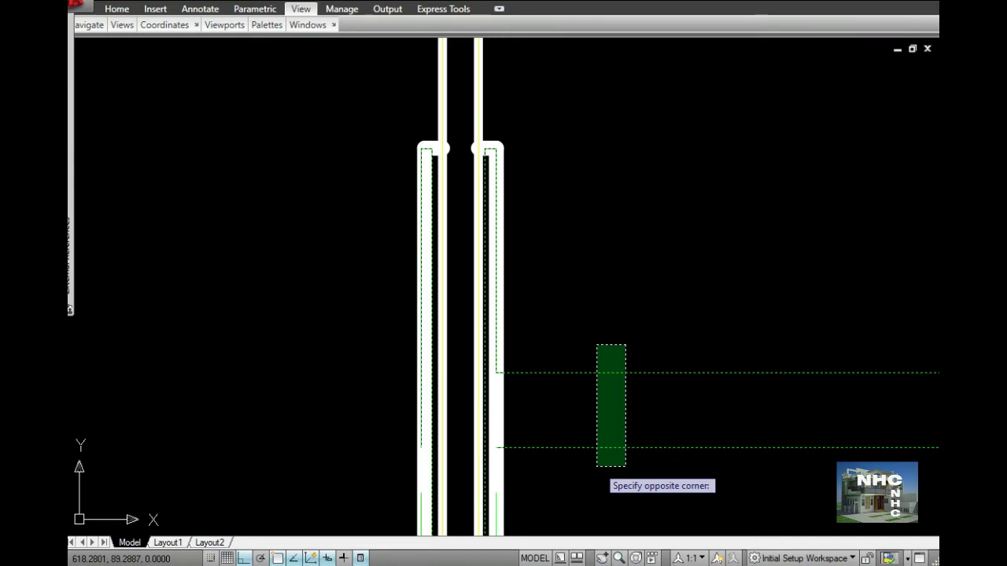
left_click(597, 466)
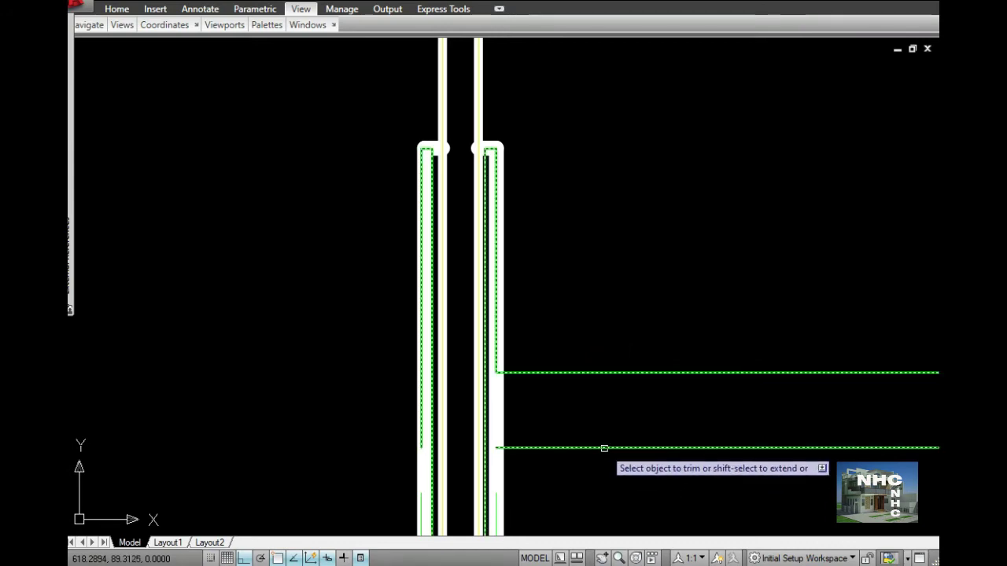
left_click(604, 448)
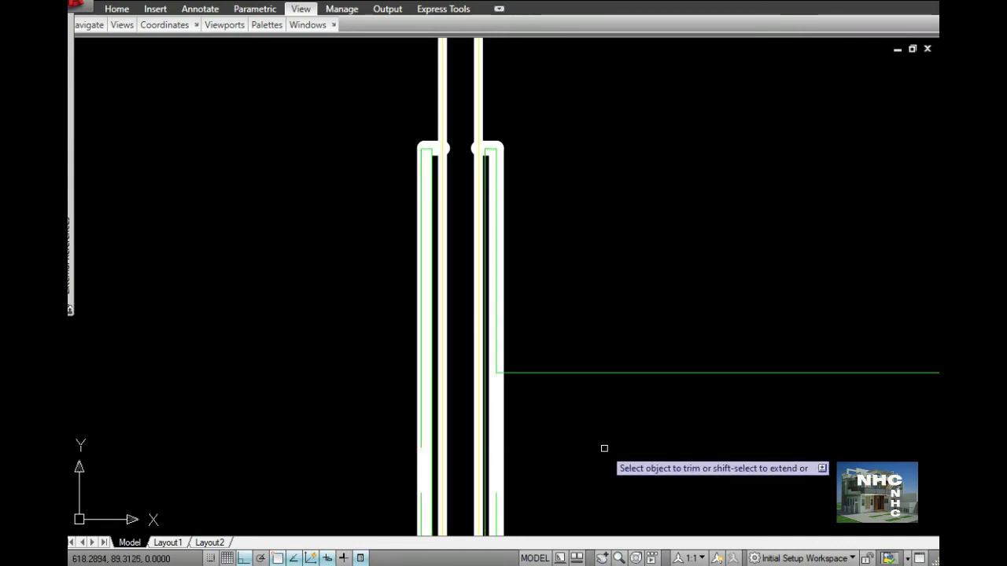
left_click(572, 372)
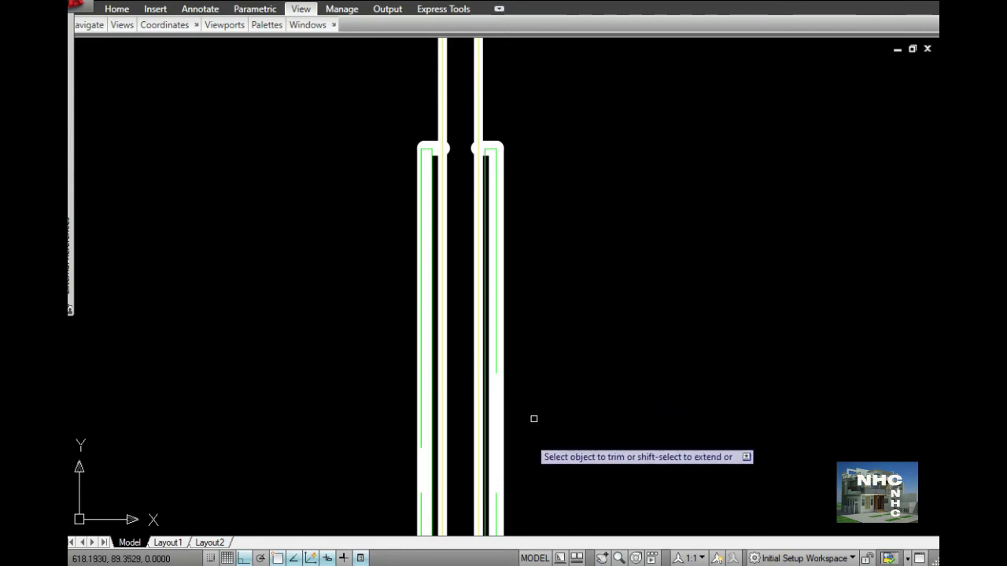
key("Return")
Step: Pull the lower grips of the right and left green wall polylines up to the wall end
left_click(496, 500)
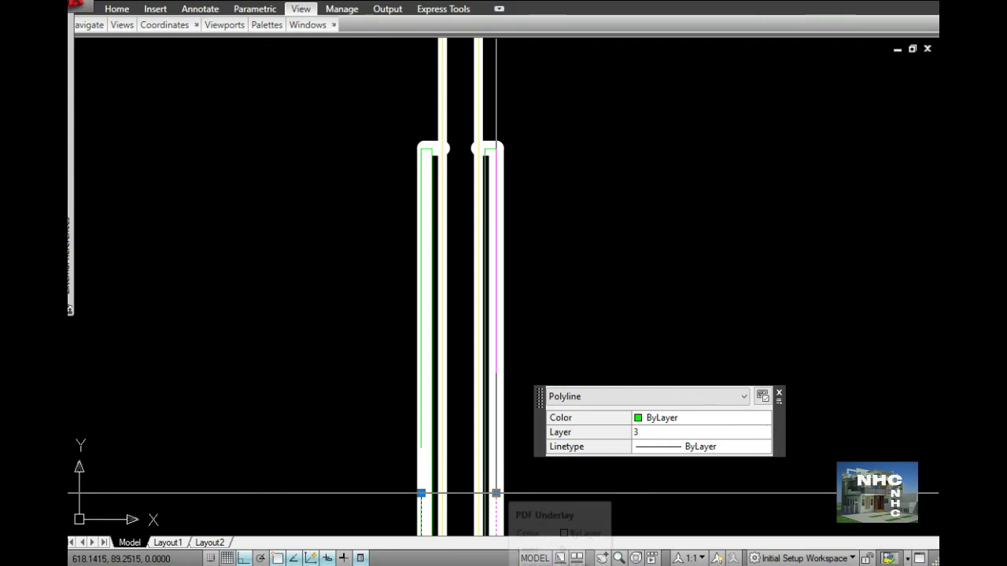
left_click(496, 491)
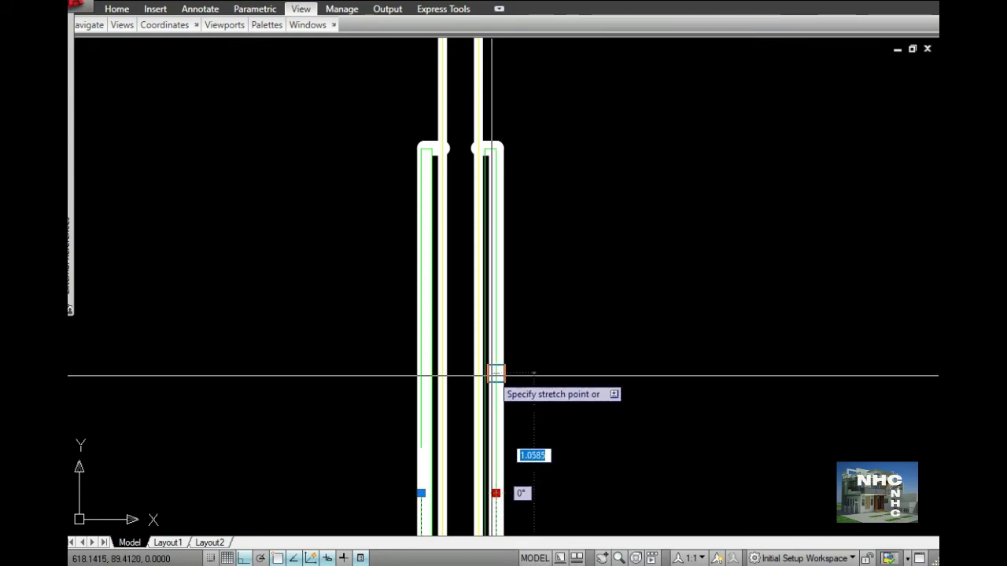
left_click(496, 374)
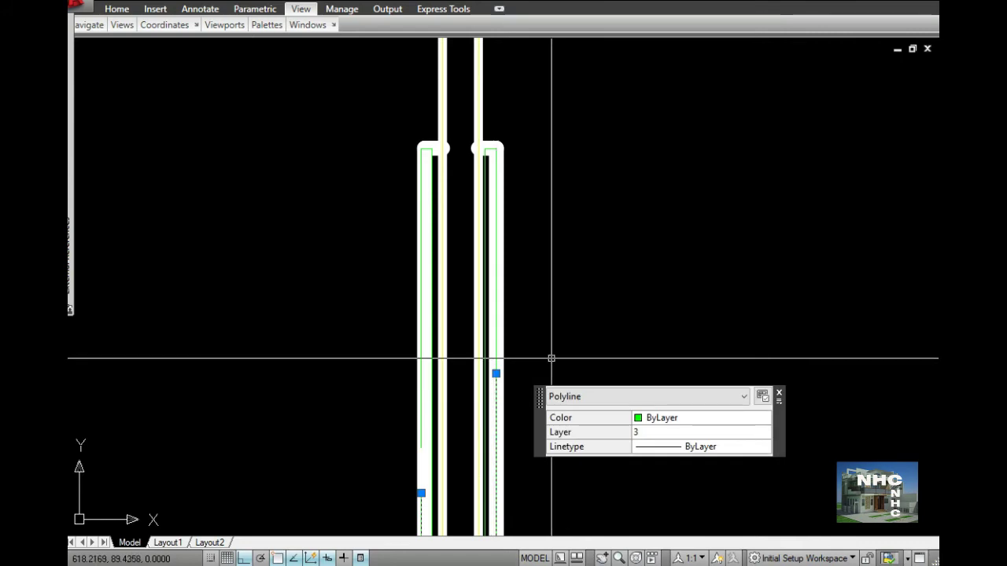
key("Escape")
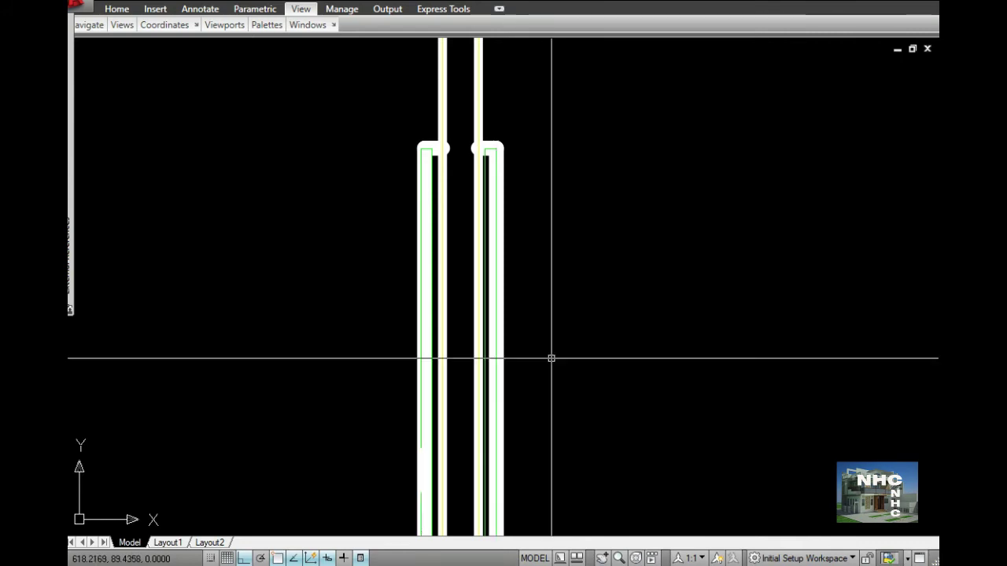
left_click(421, 493)
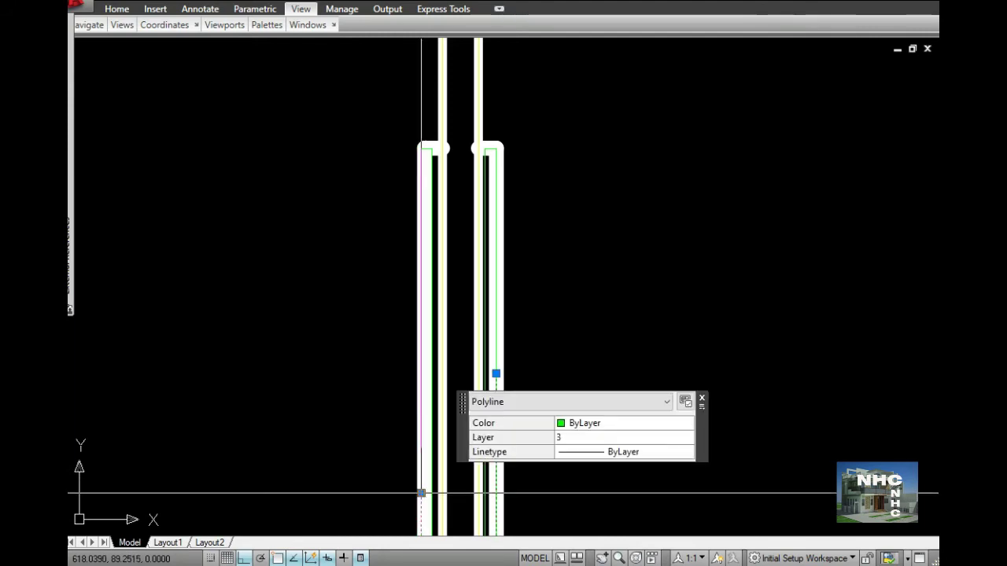
left_click(421, 450)
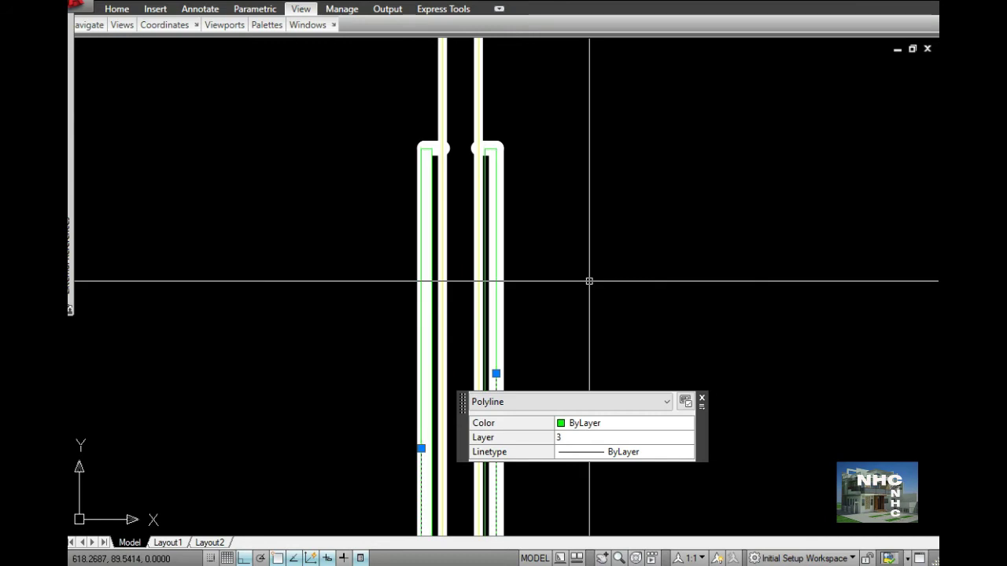
key("Escape")
Step: Deselect the narrow rectangle and zoom over to the Office/Spare Room's upper wall
scroll(590, 281, "down", 2)
scroll(589, 281, "down", 2)
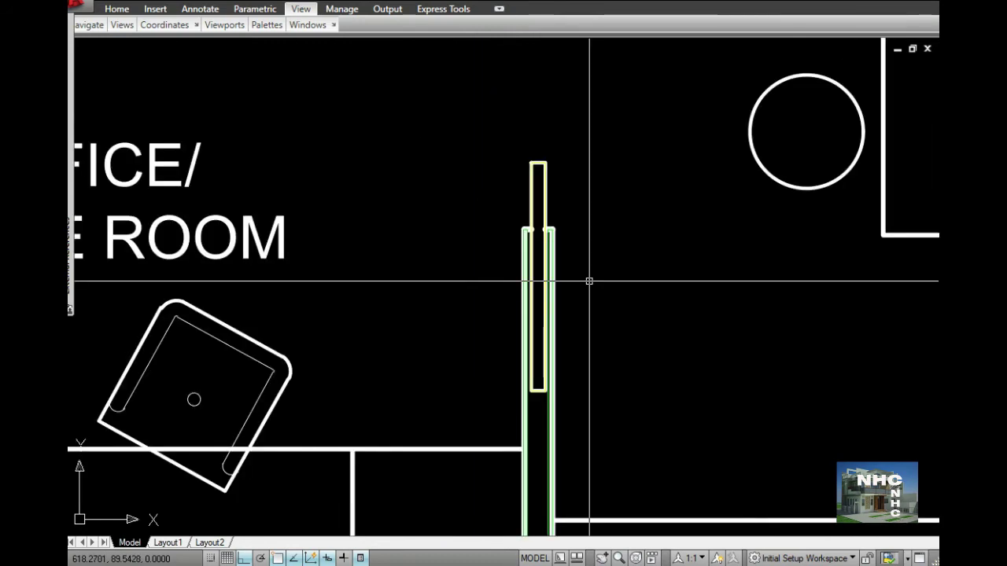
left_click(543, 166)
key("Escape")
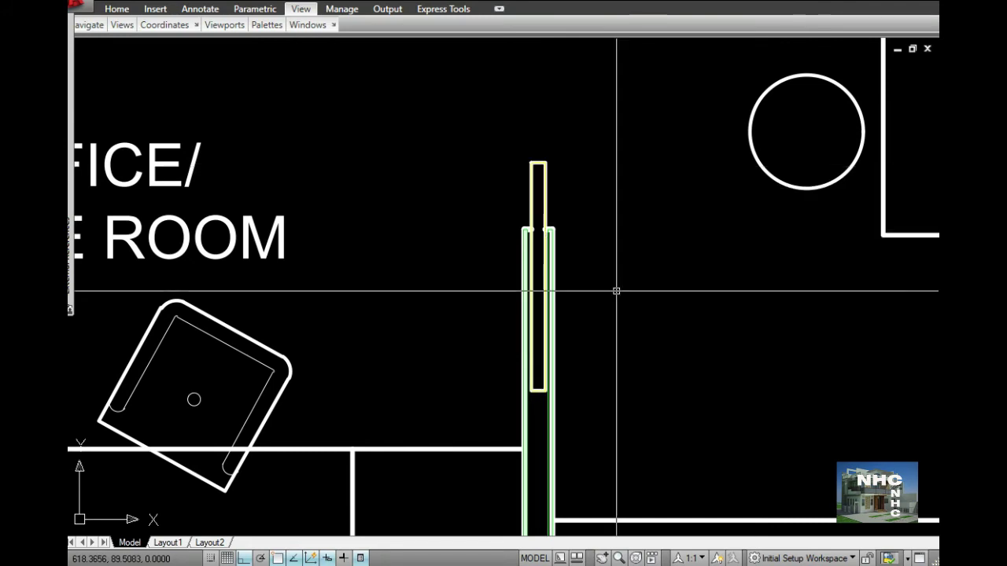
scroll(616, 291, "down", 1)
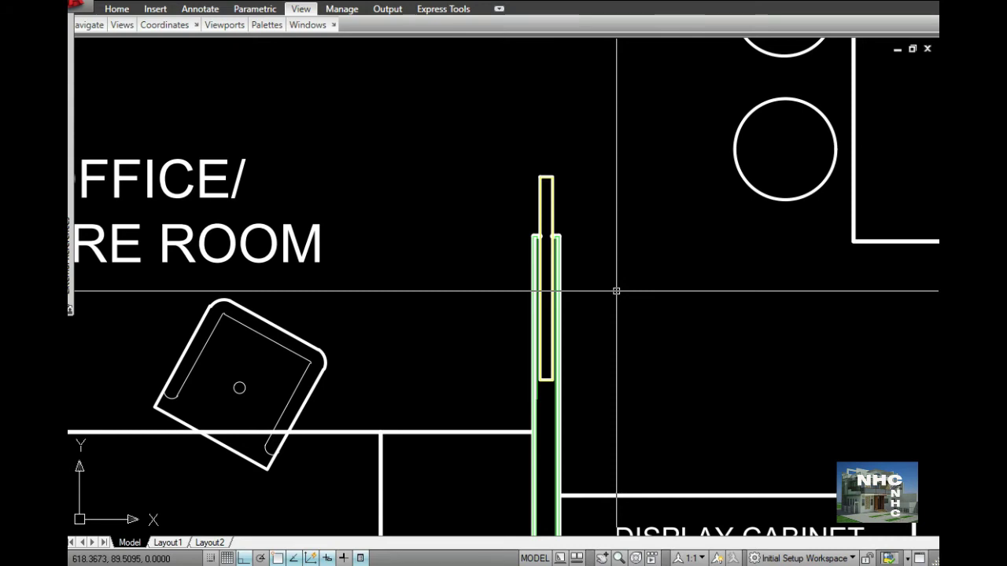
scroll(491, 398, "down", 4)
scroll(472, 376, "down", 2)
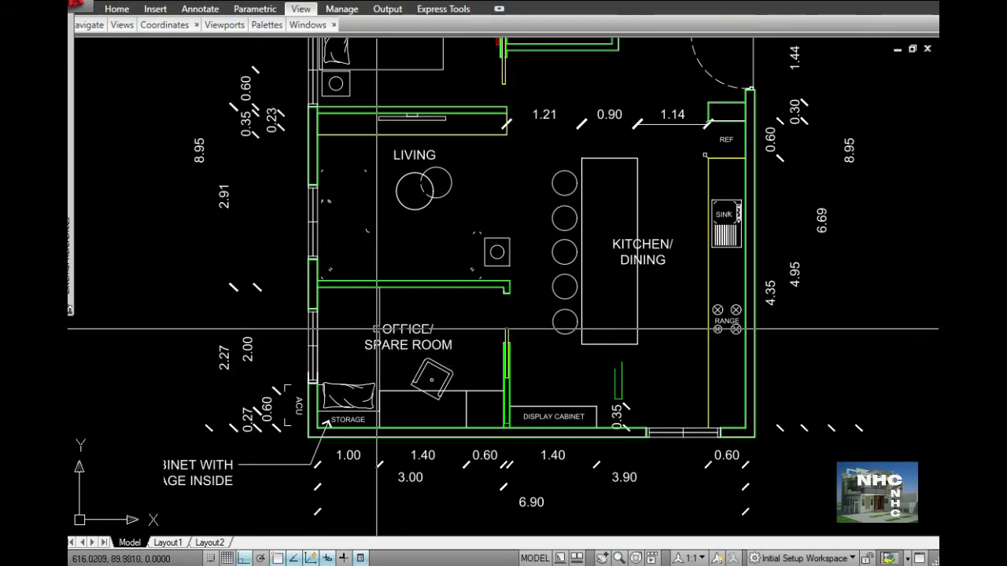
scroll(384, 313, "up", 2)
scroll(381, 313, "up", 3)
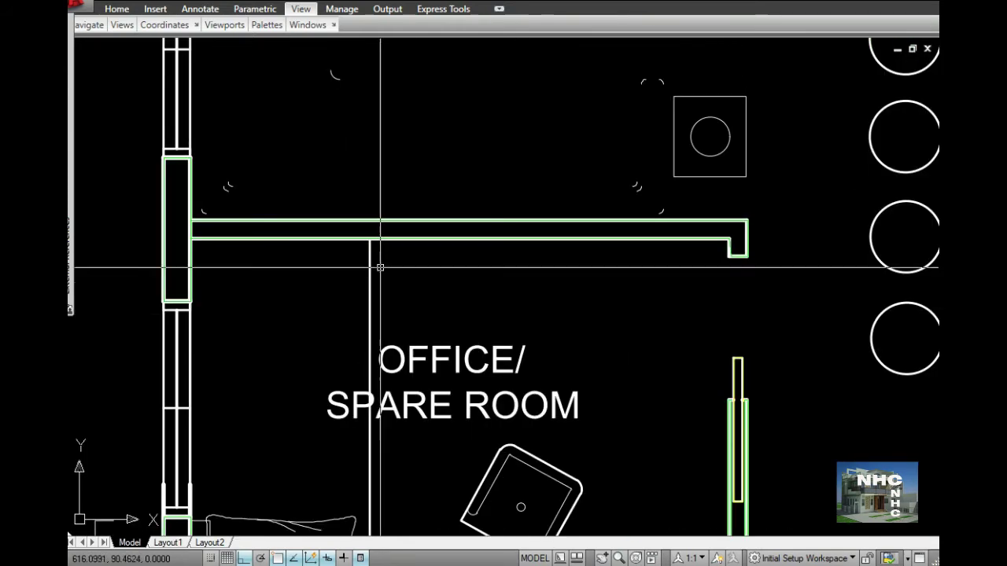
Step: Draw a polyline for the cabinet's vertical divider from the upper wall corner to the bottom wall
type("pl")
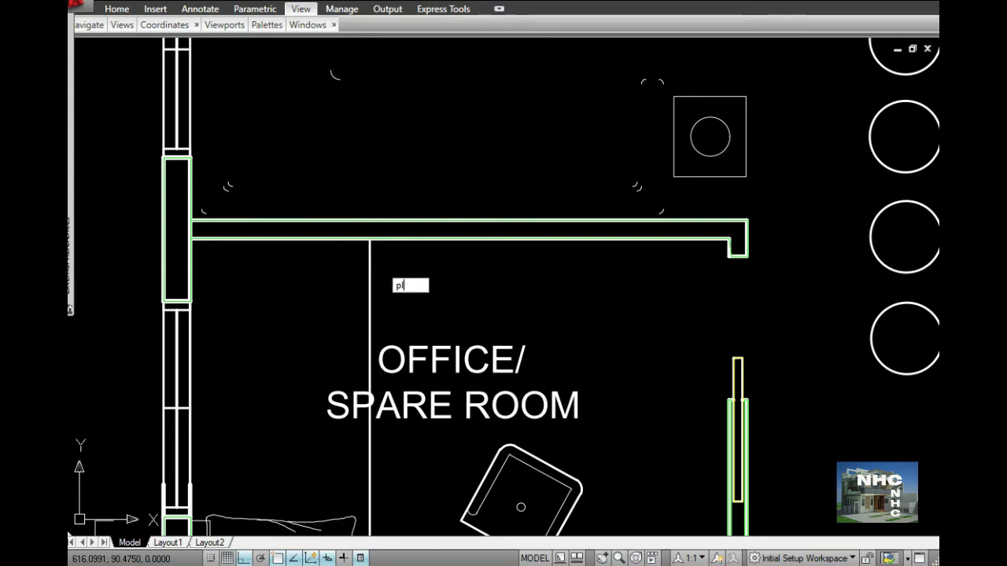
key("Return")
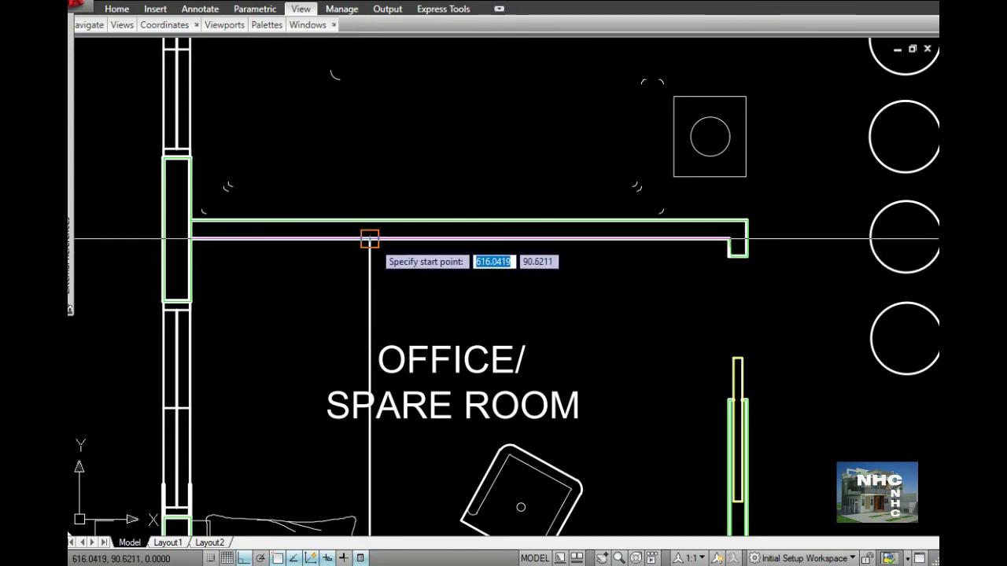
left_click(369, 241)
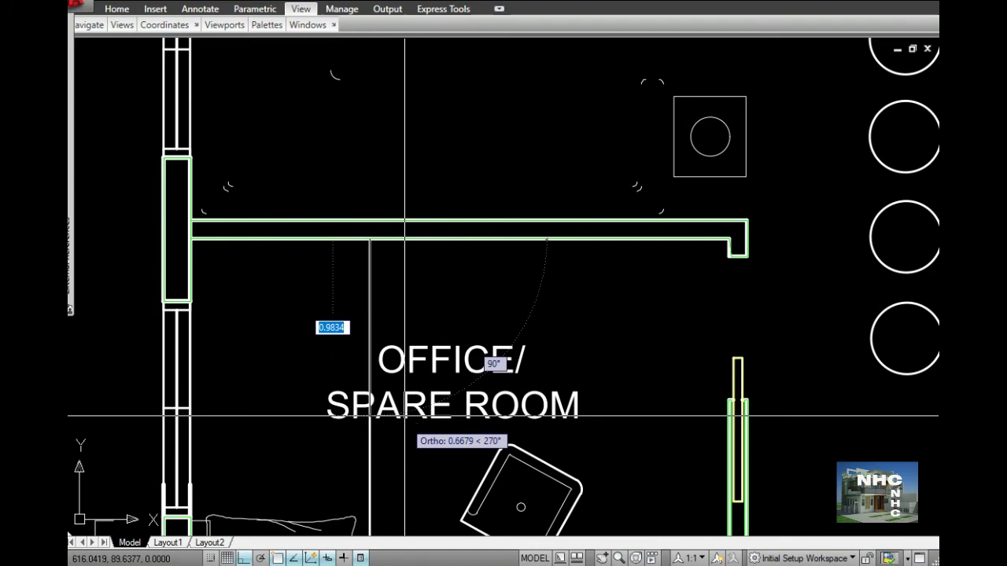
mouse_move(401, 445)
middle_mouse_down()
mouse_move(422, 281)
mouse_move(439, 246)
middle_mouse_up()
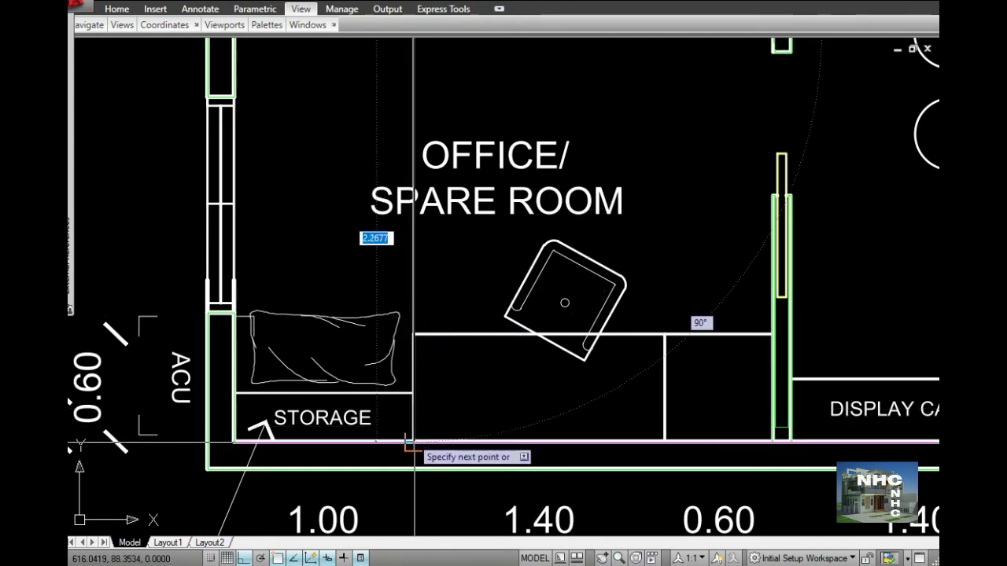
left_click(413, 442)
key("Return")
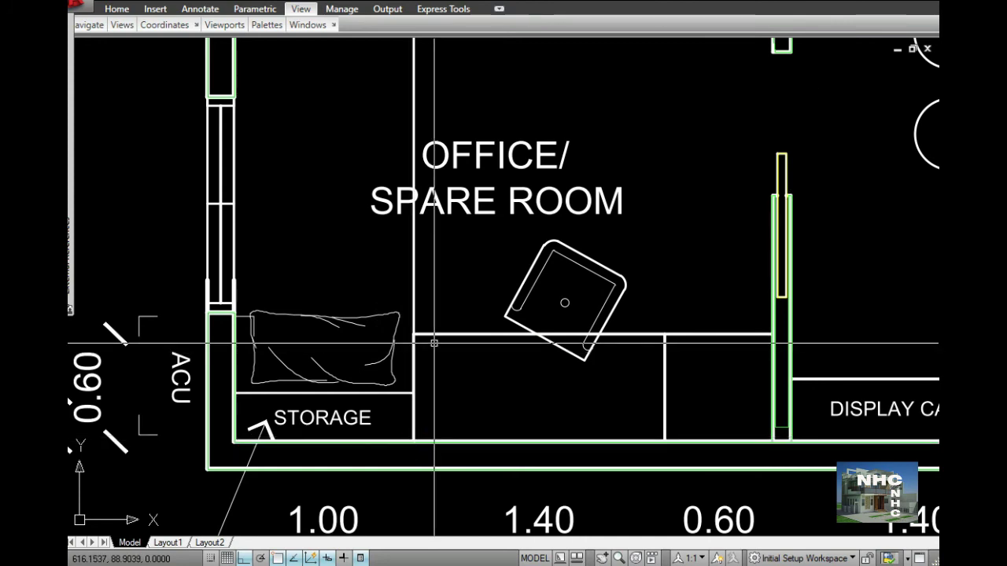
Step: Draw the storage unit's top edge from its corner across to the divider
key("Return")
left_click(325, 392)
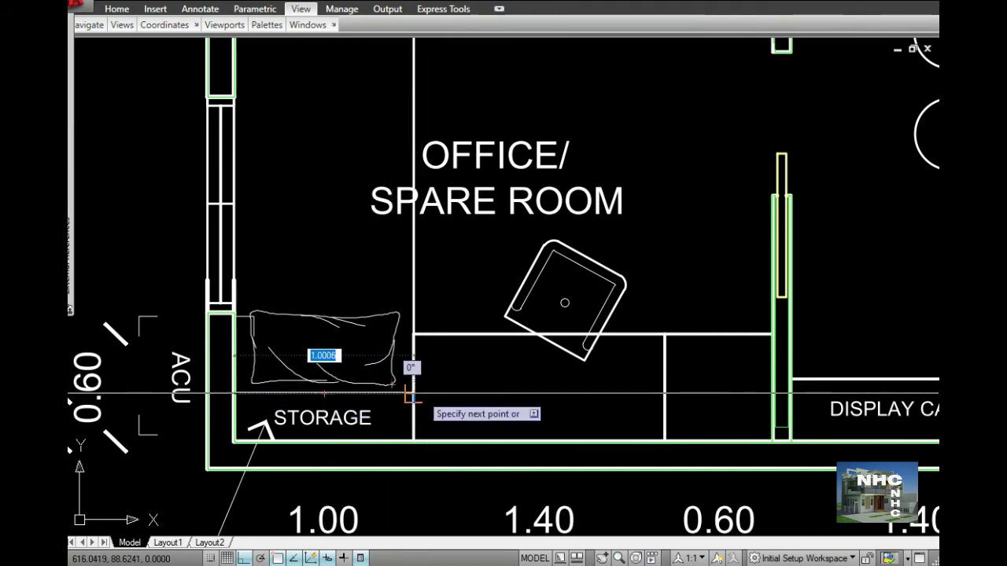
left_click(413, 393)
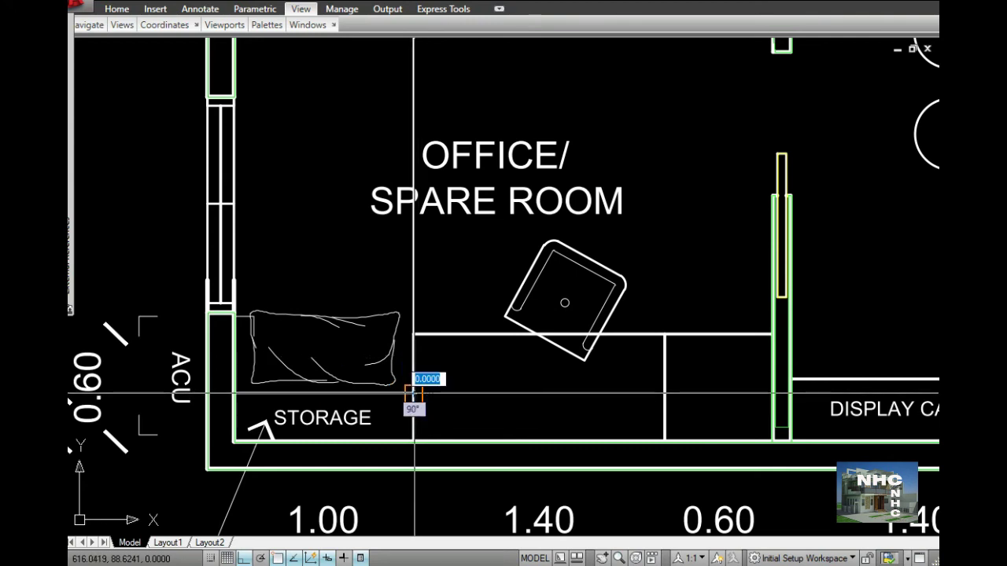
key("Return")
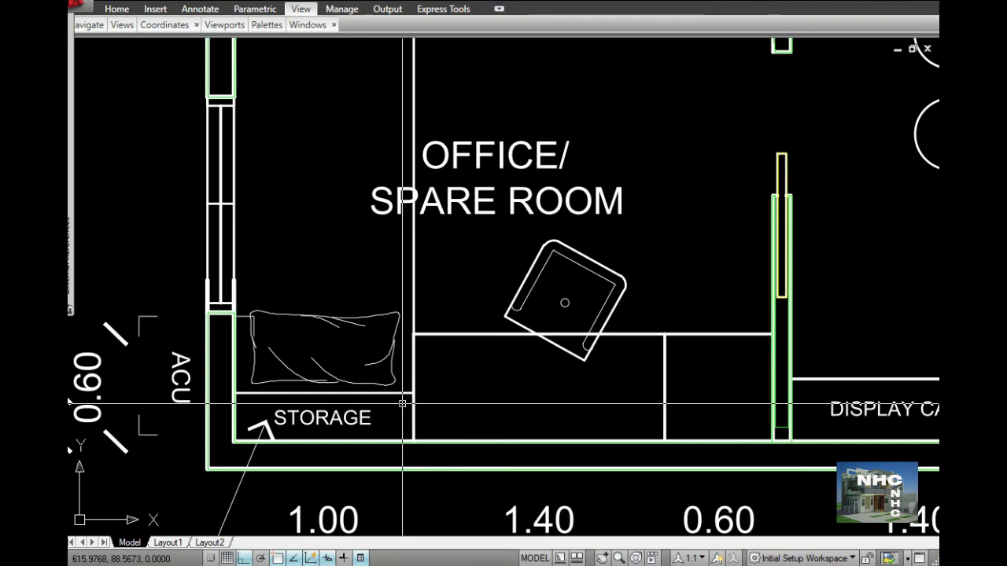
Step: Give the storage line the green wall properties and trace the cabinet's long top edge as a polyline
type("aa")
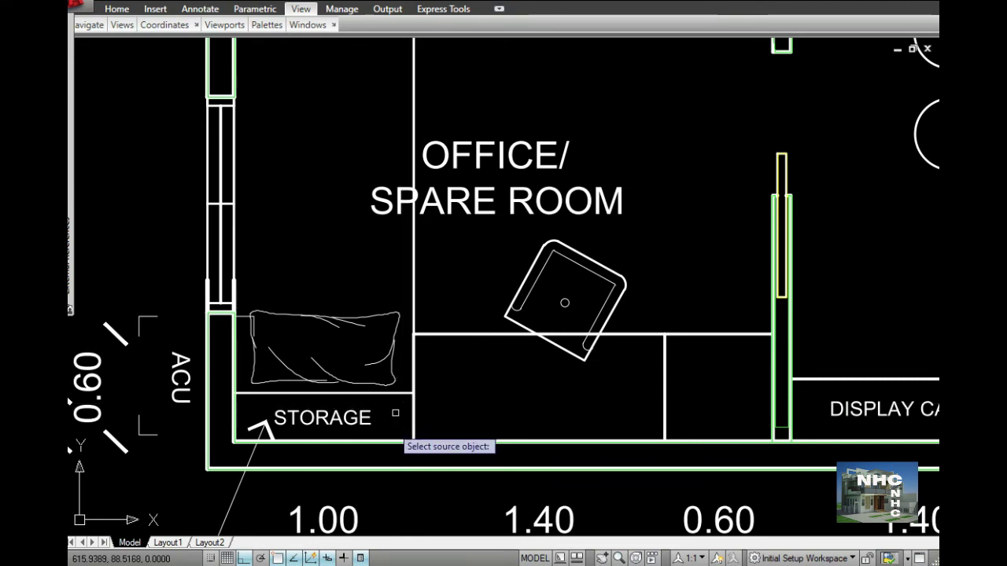
left_click(395, 442)
type("pl")
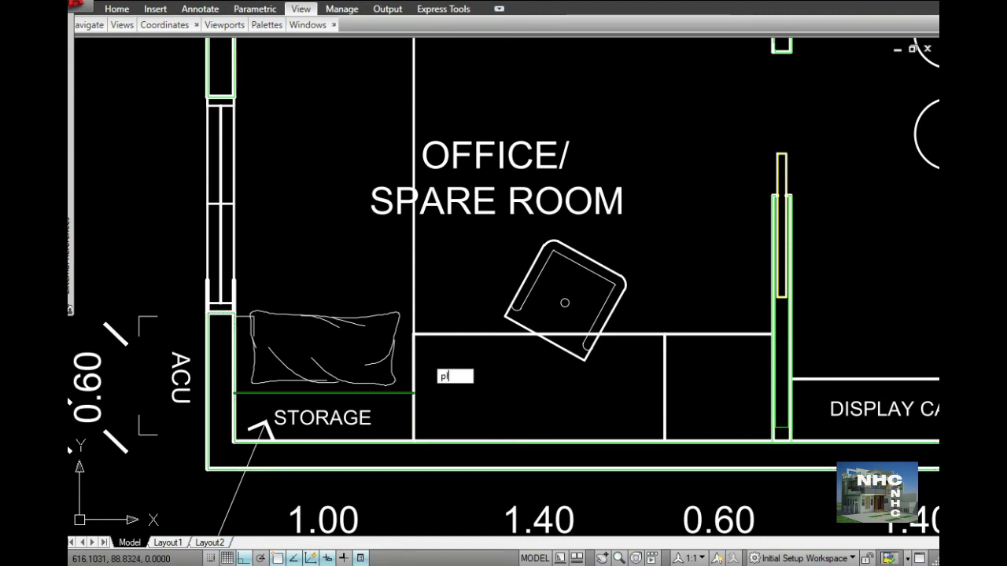
key("Return")
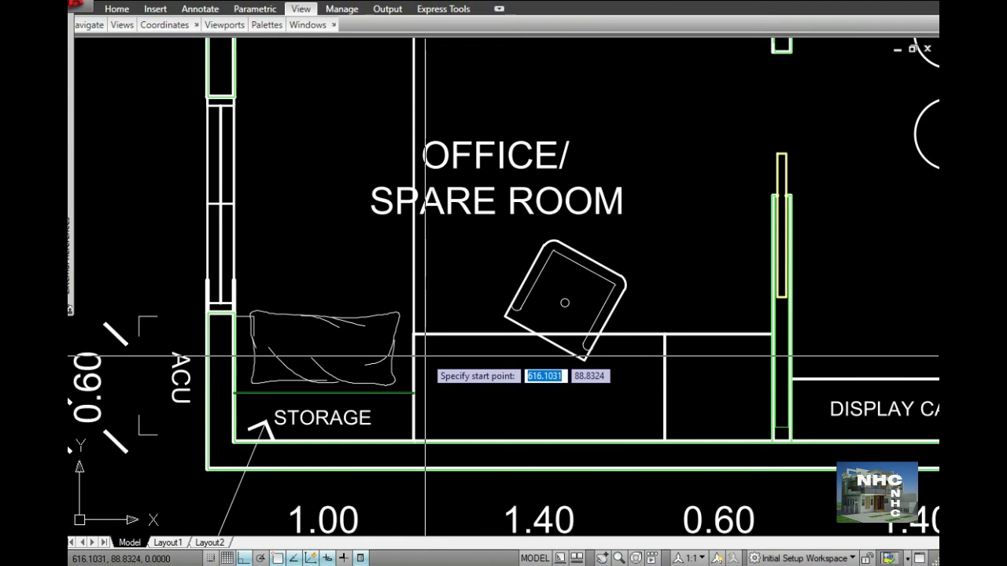
left_click(413, 441)
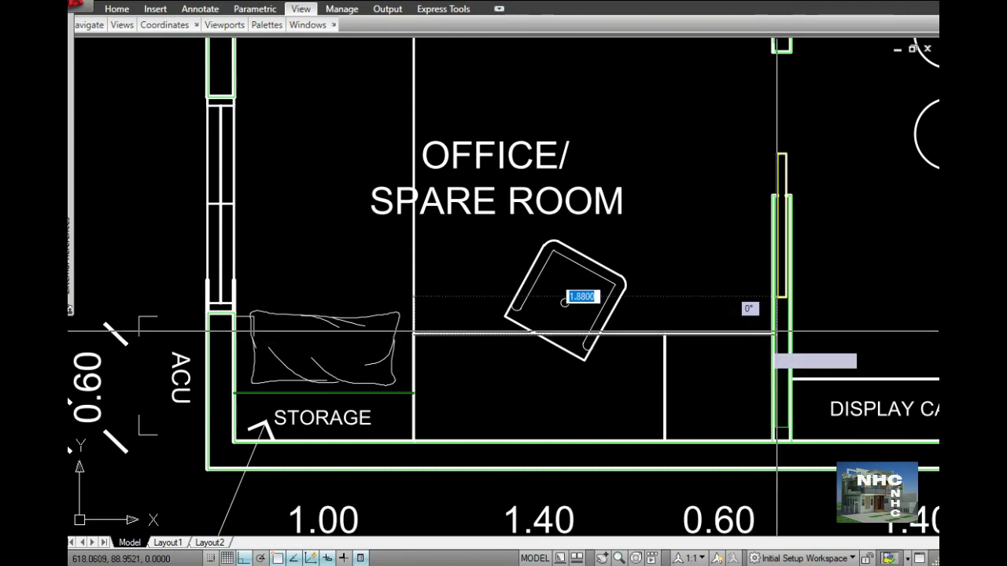
left_click(771, 334)
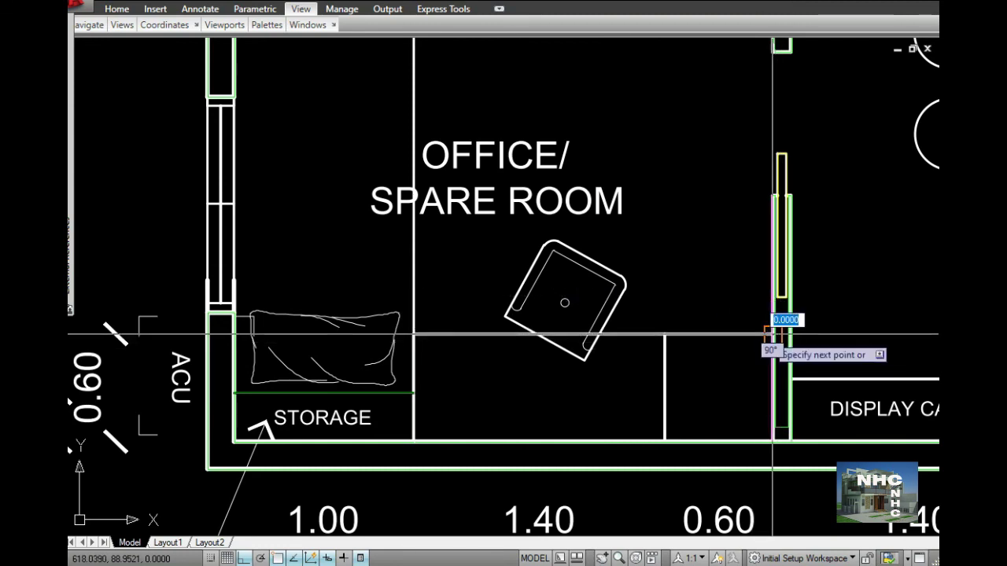
key("Return")
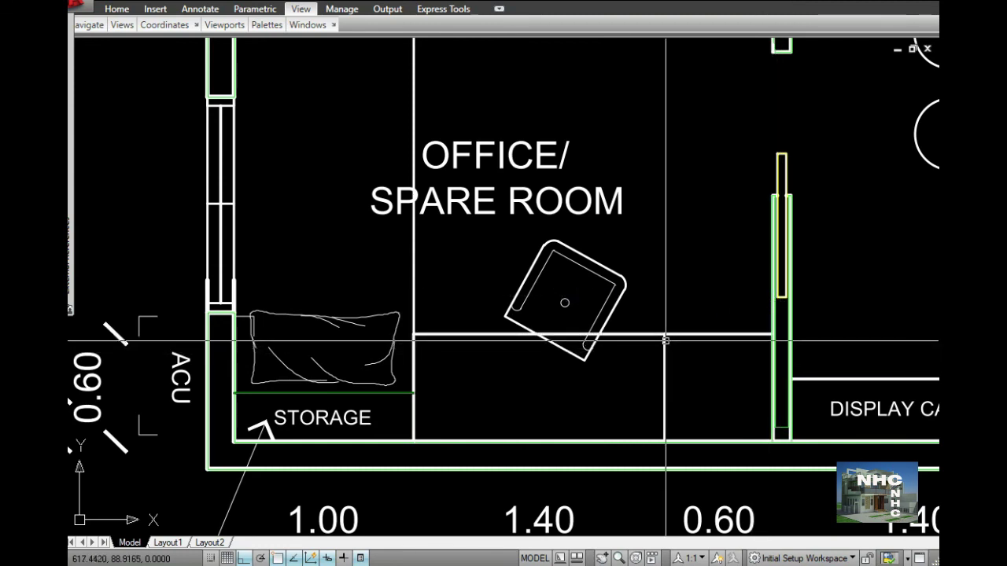